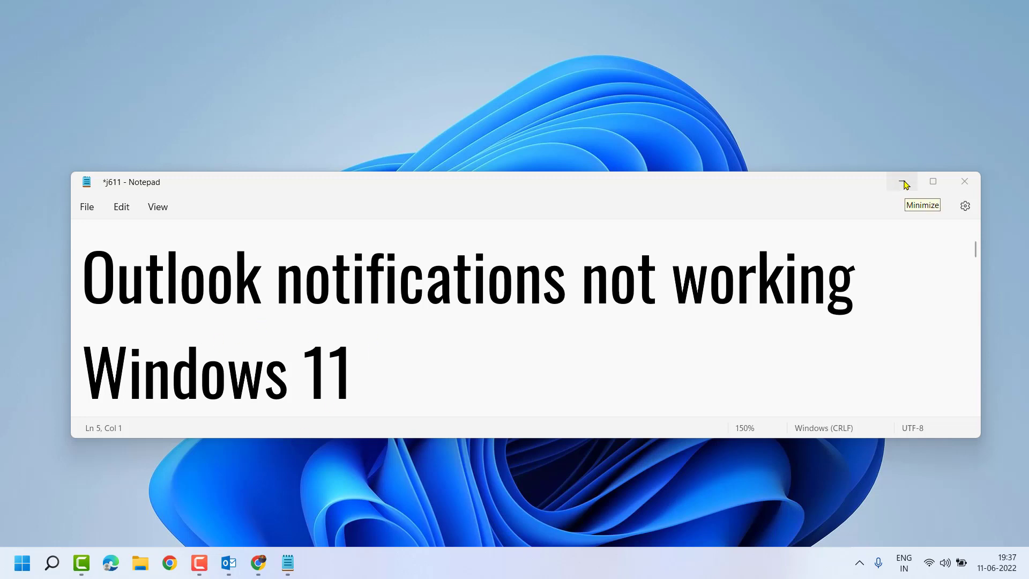
# Minimize the Notepad notes window to reveal the Windows 11 desktop
pyautogui.click(904, 185)
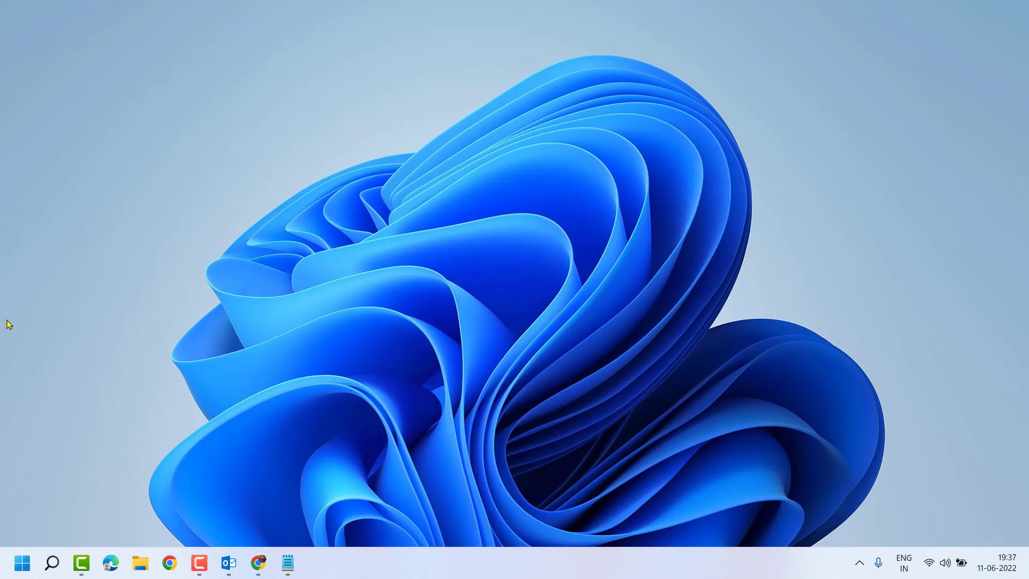
# Bring up the Outlook tray icon's context menu from the hidden notification area
pyautogui.click(230, 563)
pyautogui.click(860, 565)
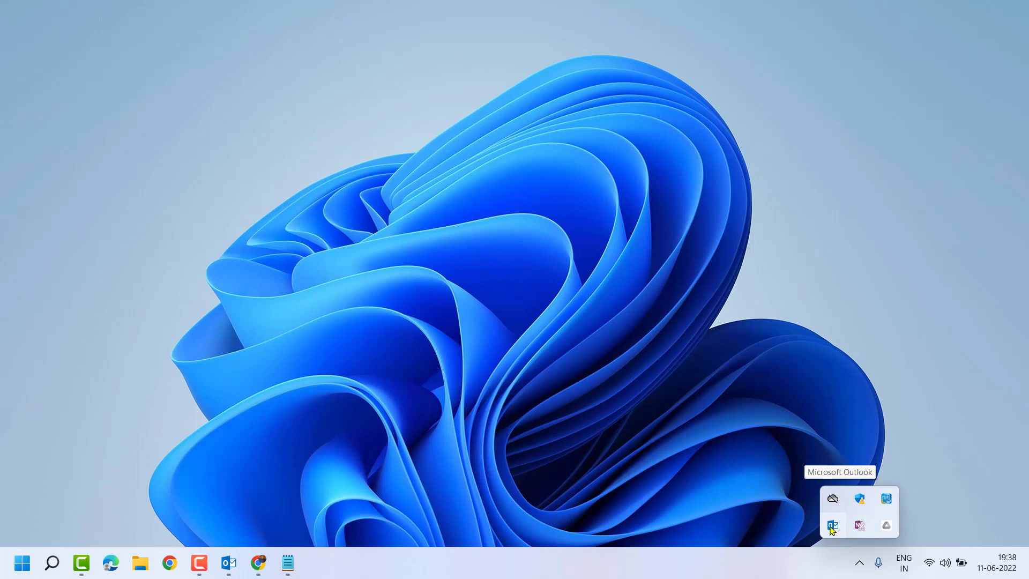
pyautogui.rightClick(832, 527)
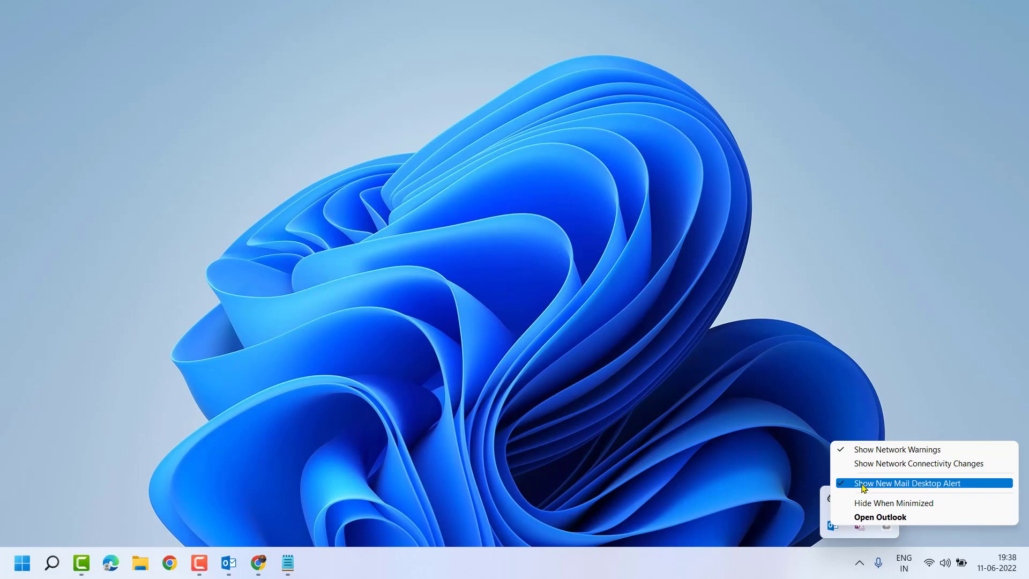
# Switch on Show New Mail Desktop Alert, restore Outlook's Inbox and go to File for Options
pyautogui.click(863, 487)
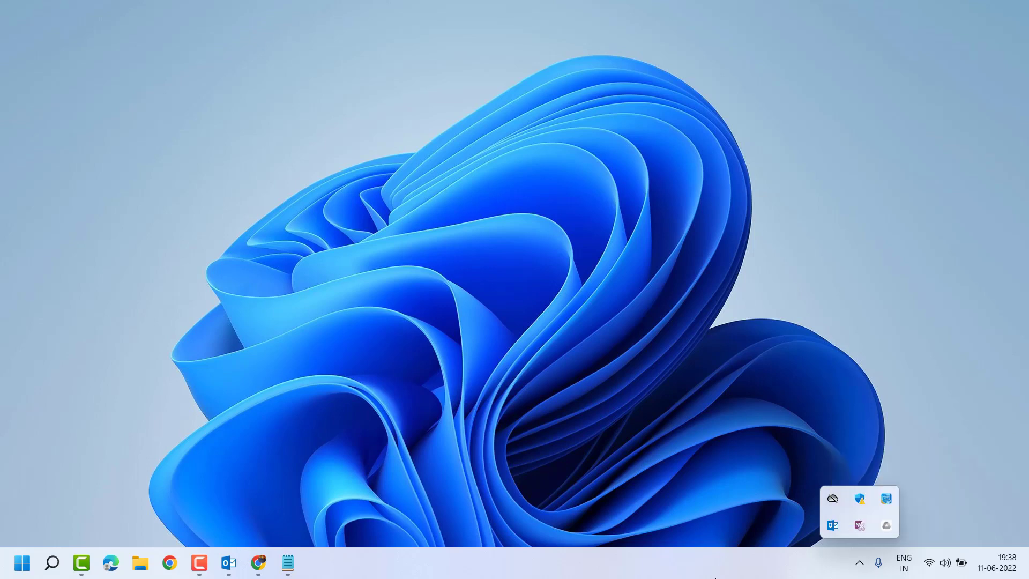
pyautogui.click(698, 419)
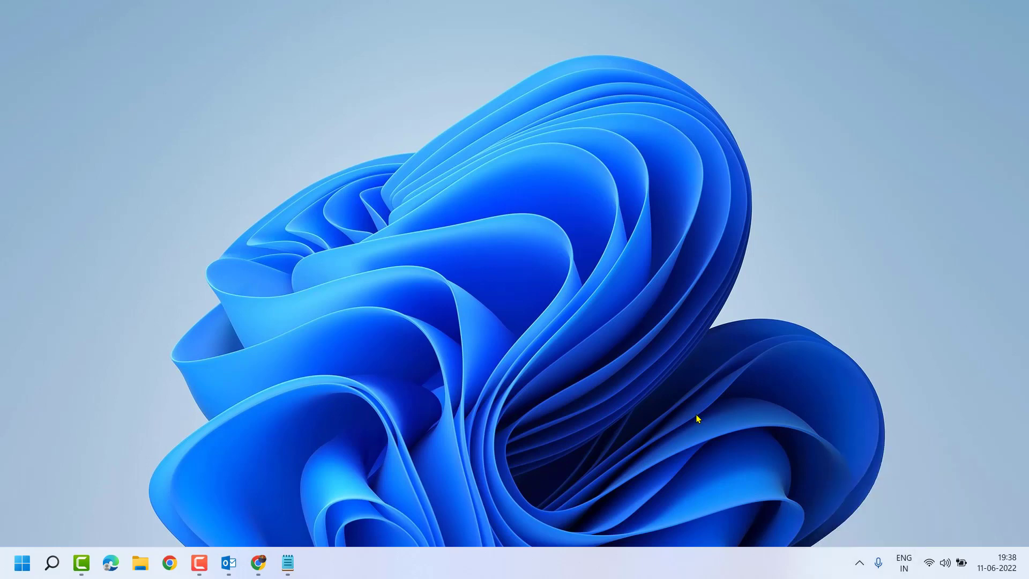
pyautogui.click(229, 564)
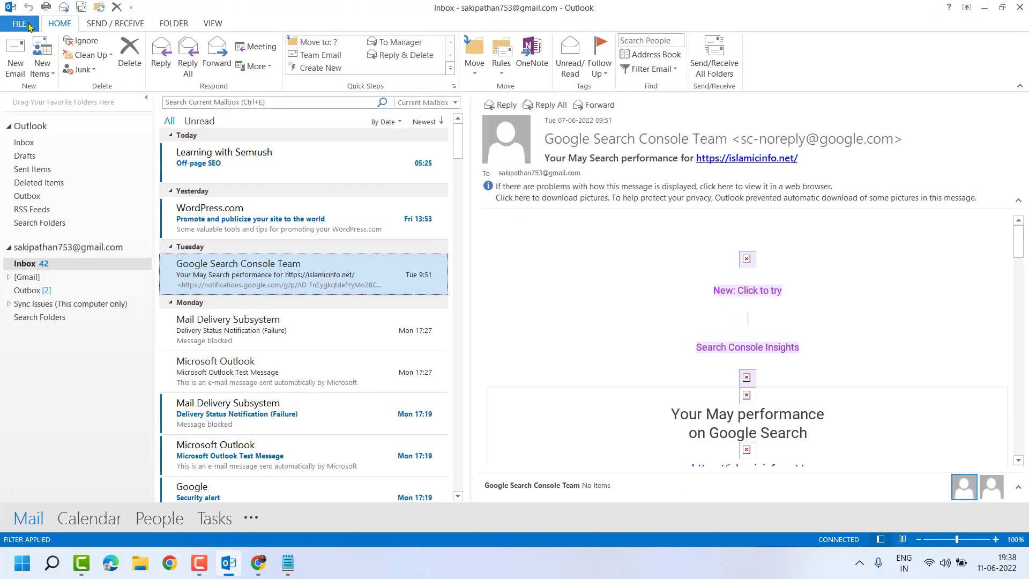
pyautogui.click(18, 25)
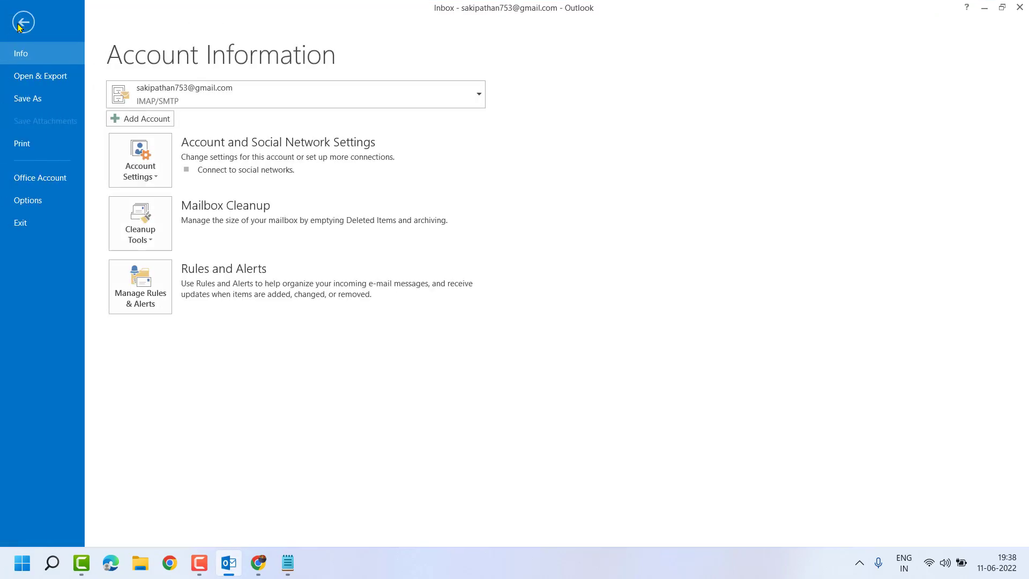
# In Outlook Options' Mail page, keep Display a Desktop Alert checked and confirm with OK
pyautogui.click(25, 199)
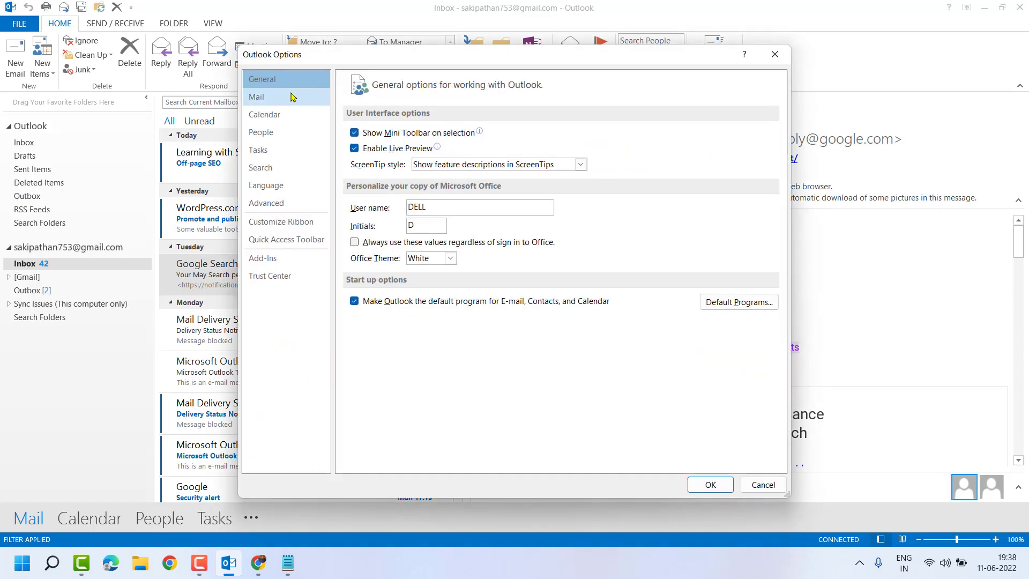
pyautogui.click(292, 97)
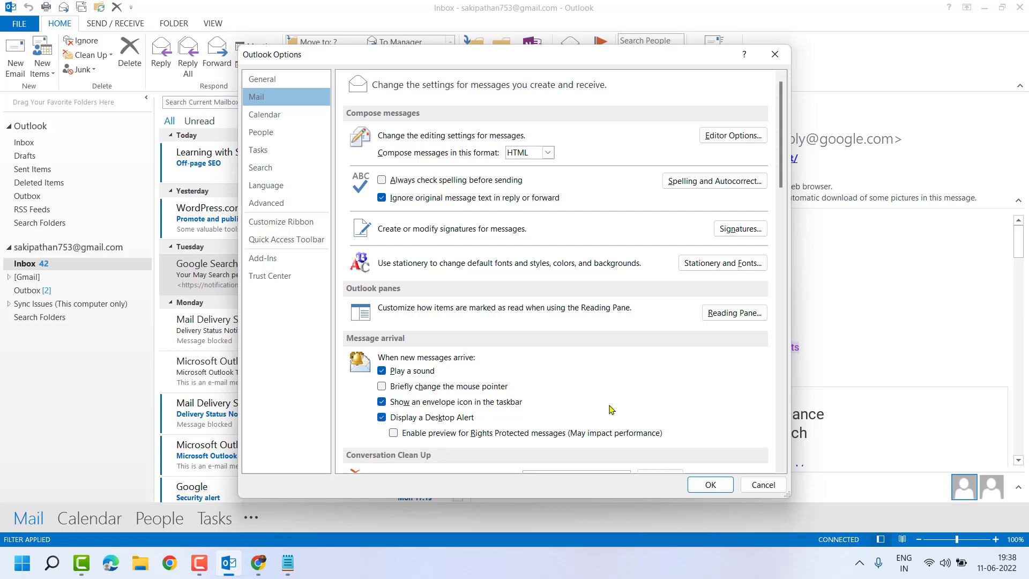
pyautogui.click(711, 485)
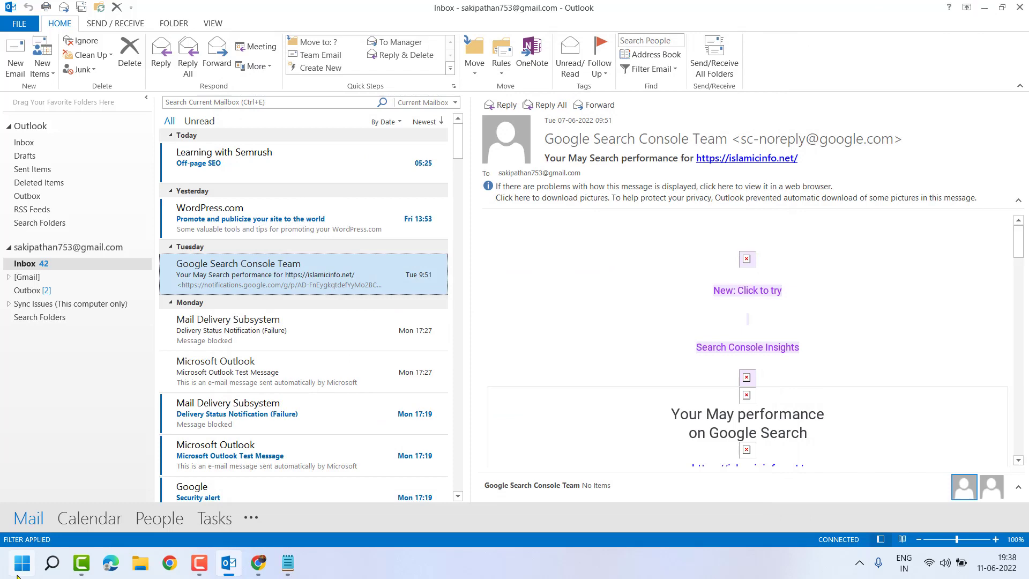
# Launch Windows Settings from the Start menu's pinned apps
pyautogui.click(18, 566)
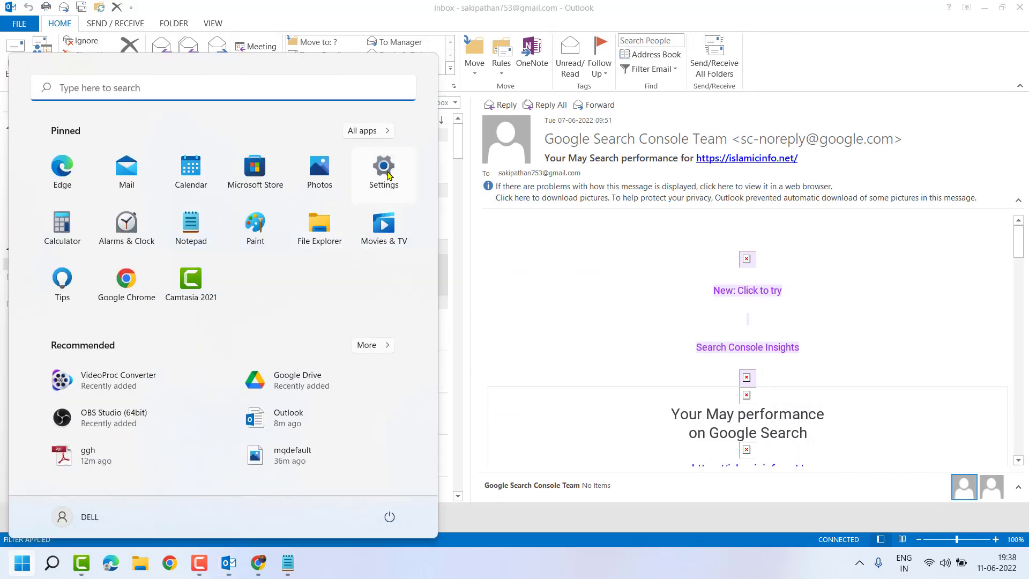
pyautogui.click(388, 174)
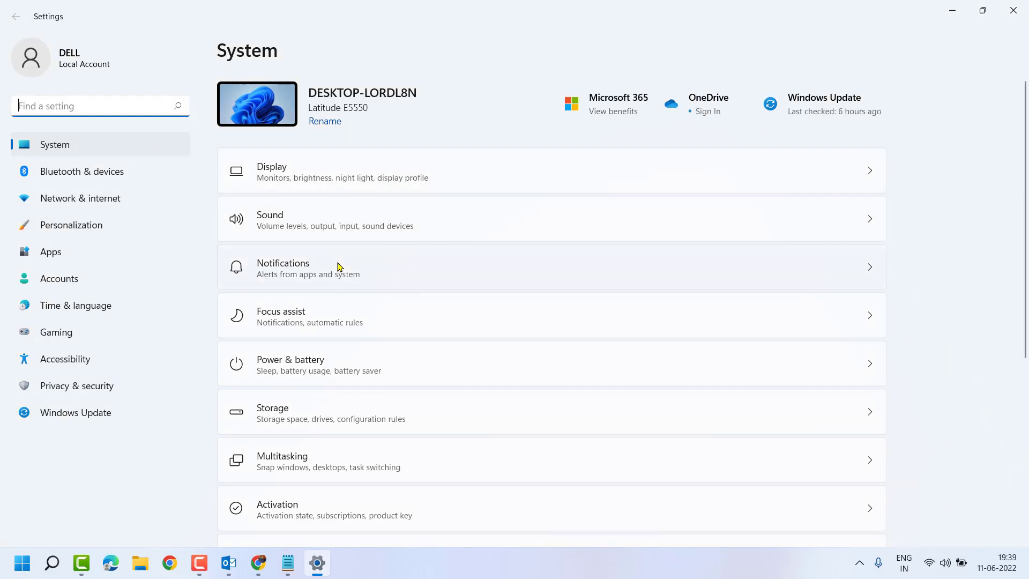
# Go to the System Notifications page to confirm notifications are switched on
pyautogui.click(338, 266)
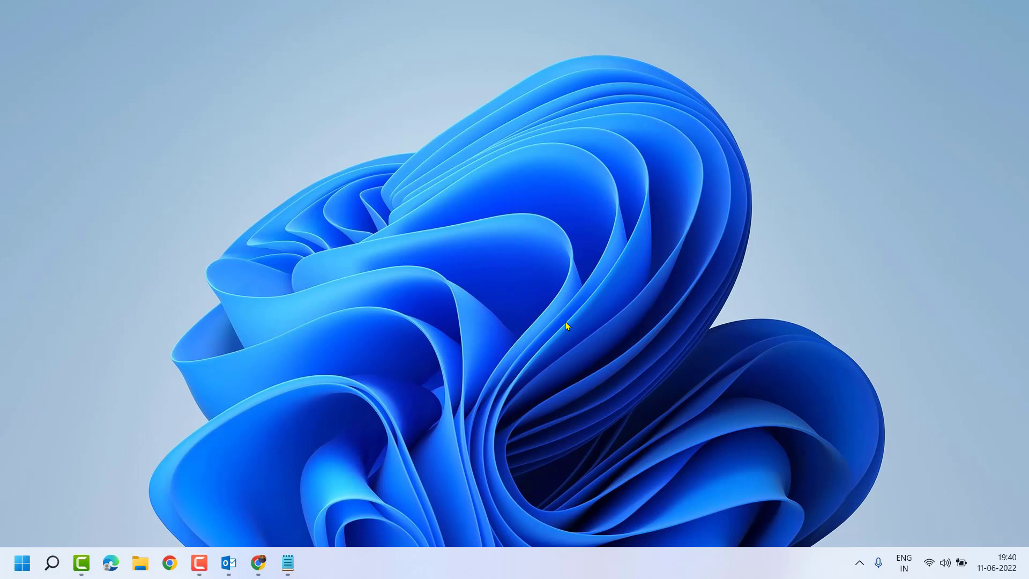
pyautogui.click(228, 563)
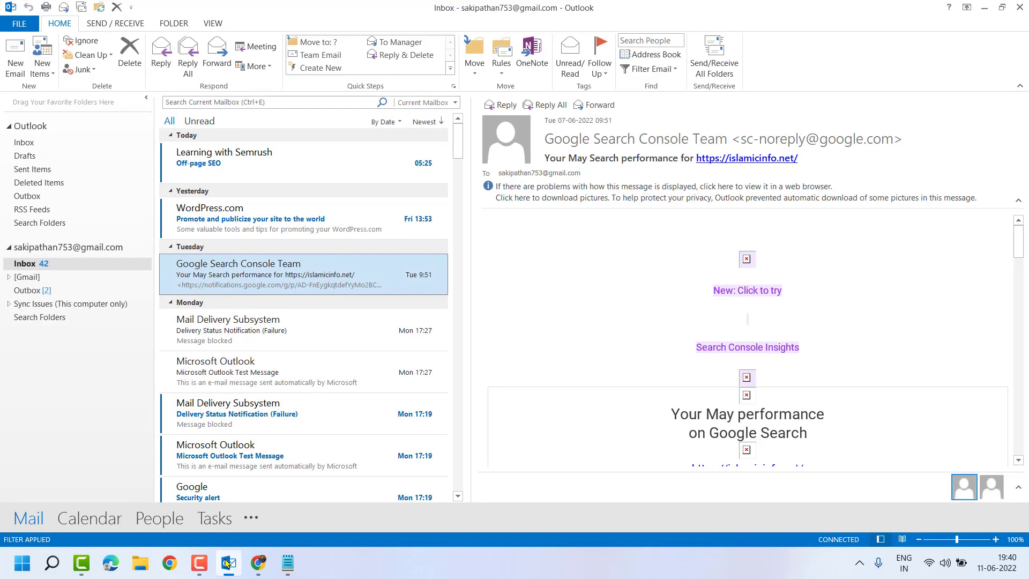
pyautogui.click(288, 564)
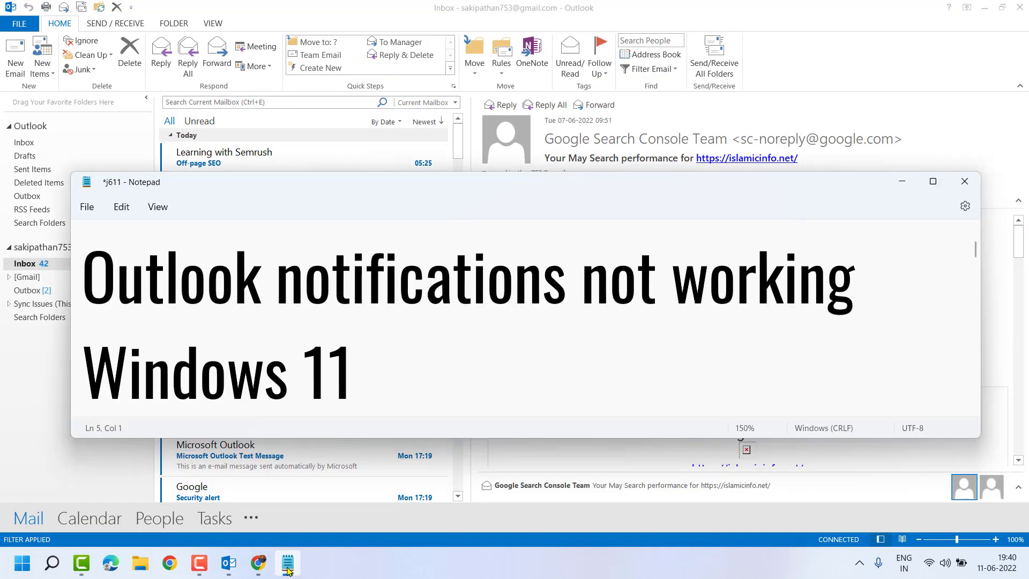